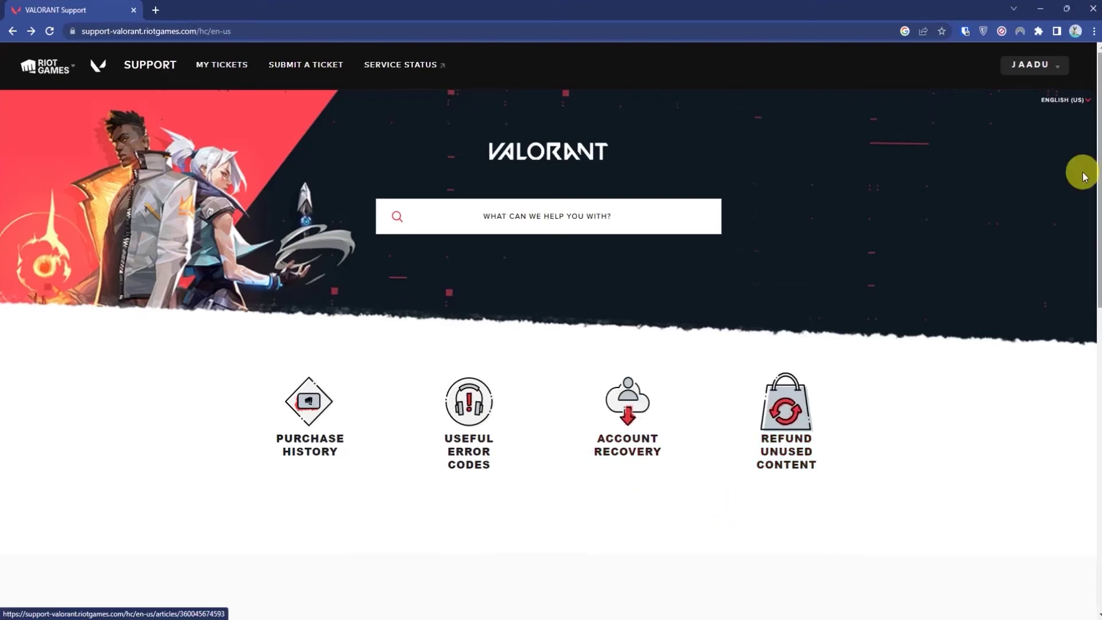
# - Start a new support ticket with request type Discuss Personal Suspension or Restriction
pyautogui.click(1047, 66)
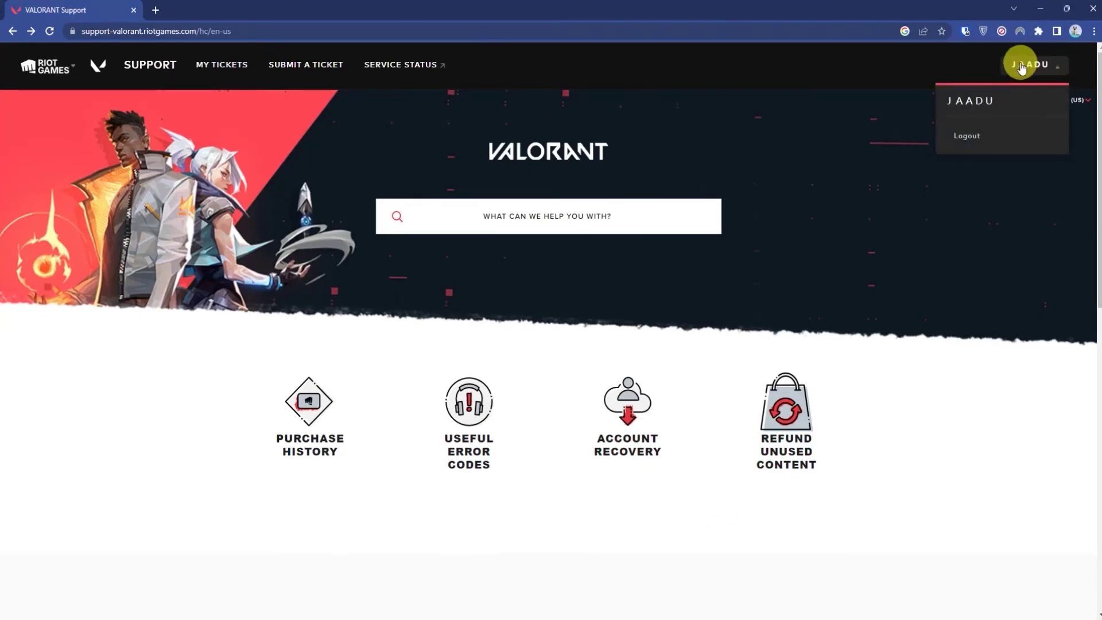
pyautogui.click(844, 263)
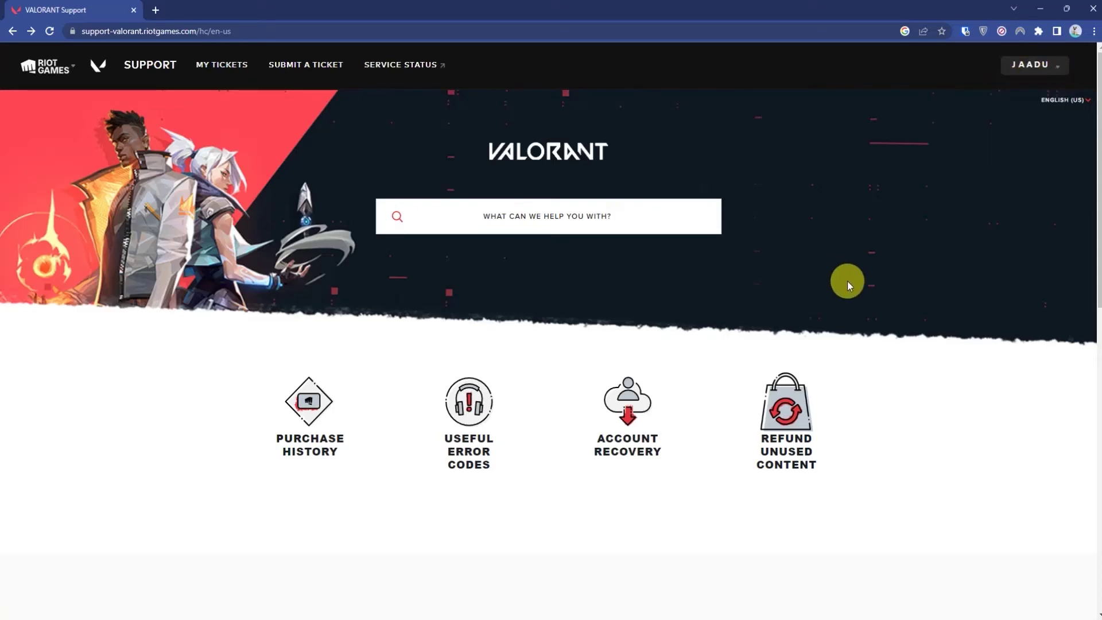
pyautogui.click(319, 66)
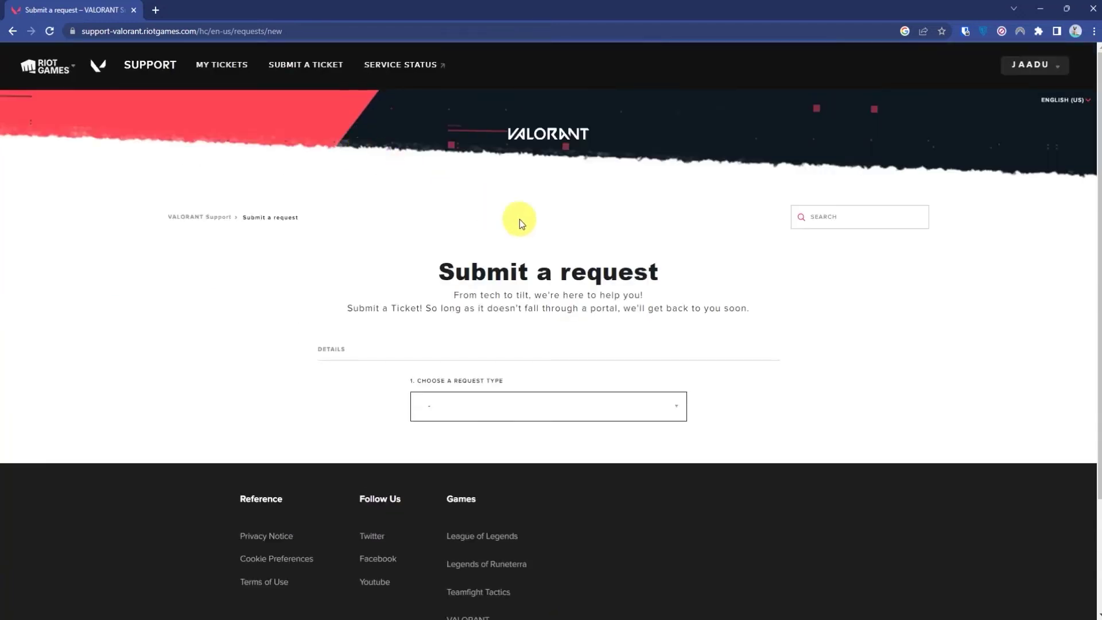
pyautogui.click(552, 406)
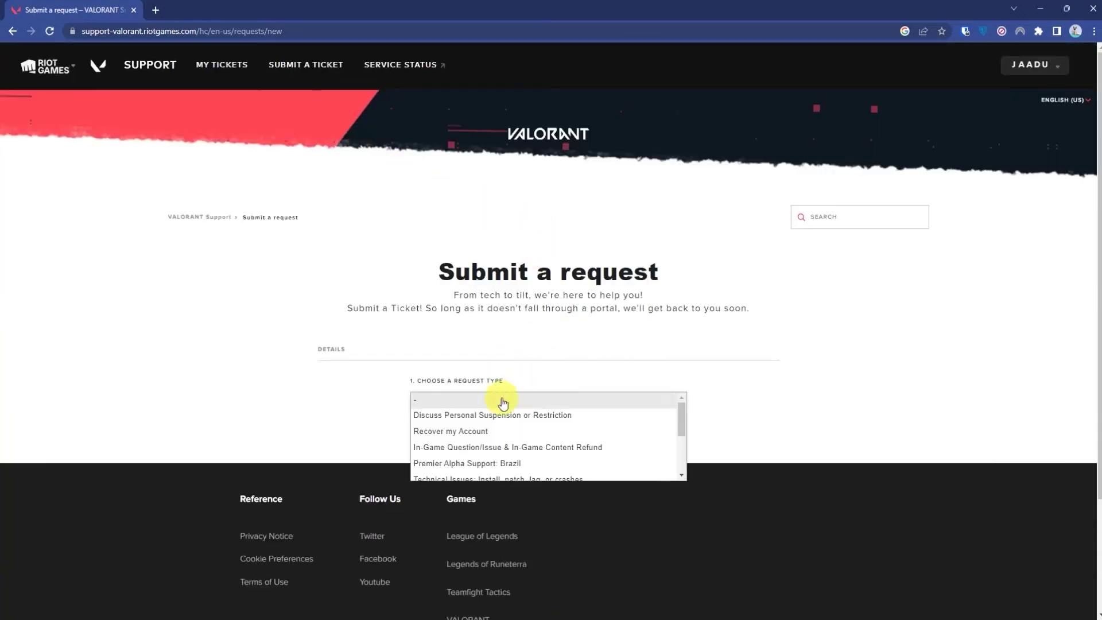
pyautogui.click(534, 417)
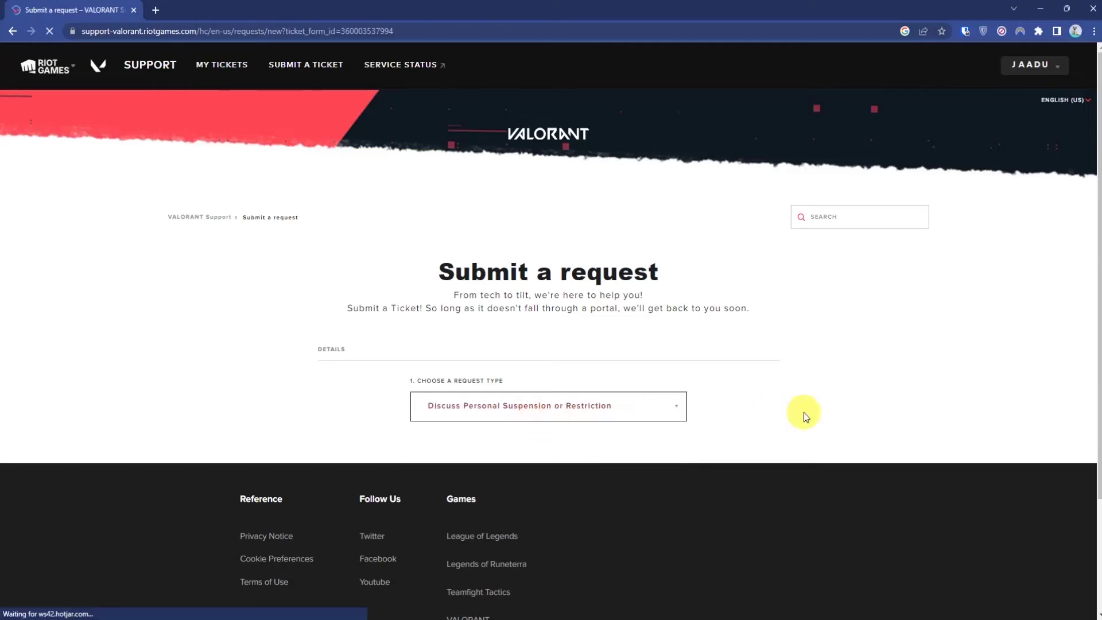
# - Paste the subject 'my account got suspended/ban' and move on to the Riot ID field
pyautogui.scroll(-3, 803, 412)
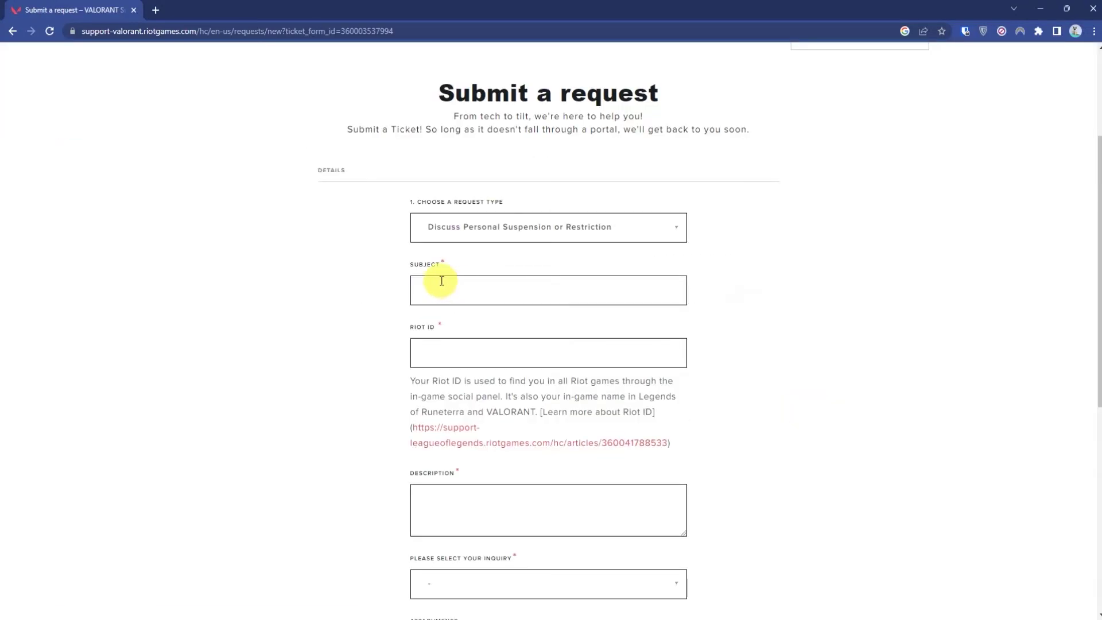
pyautogui.click(476, 279)
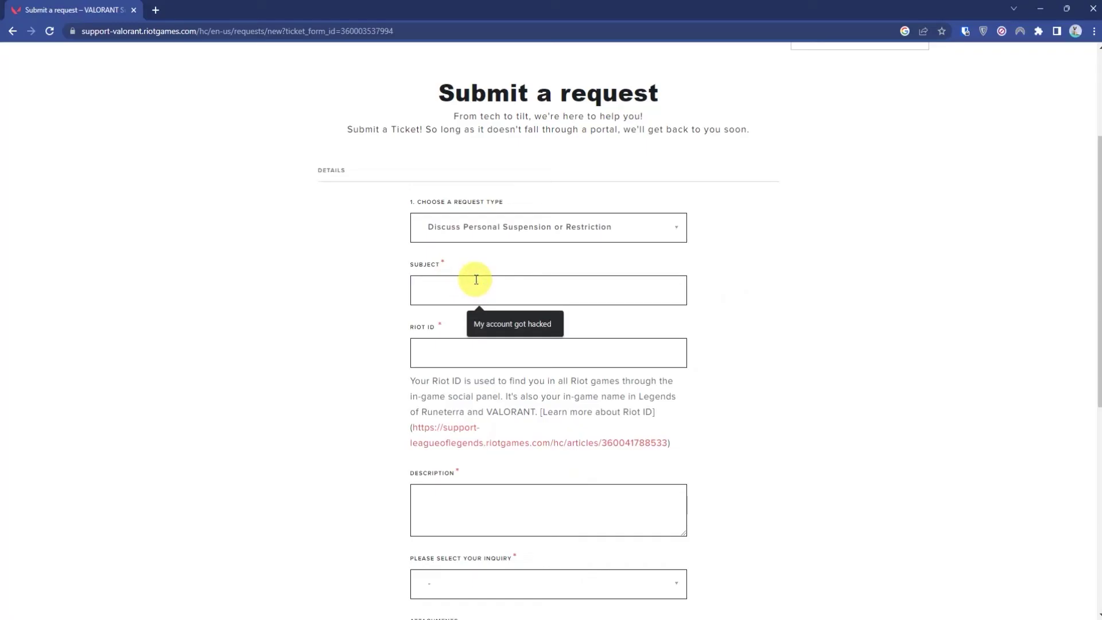
pyautogui.write('my account got suspended/ban')
pyautogui.scroll(-4, 651, 277)
pyautogui.click(464, 378)
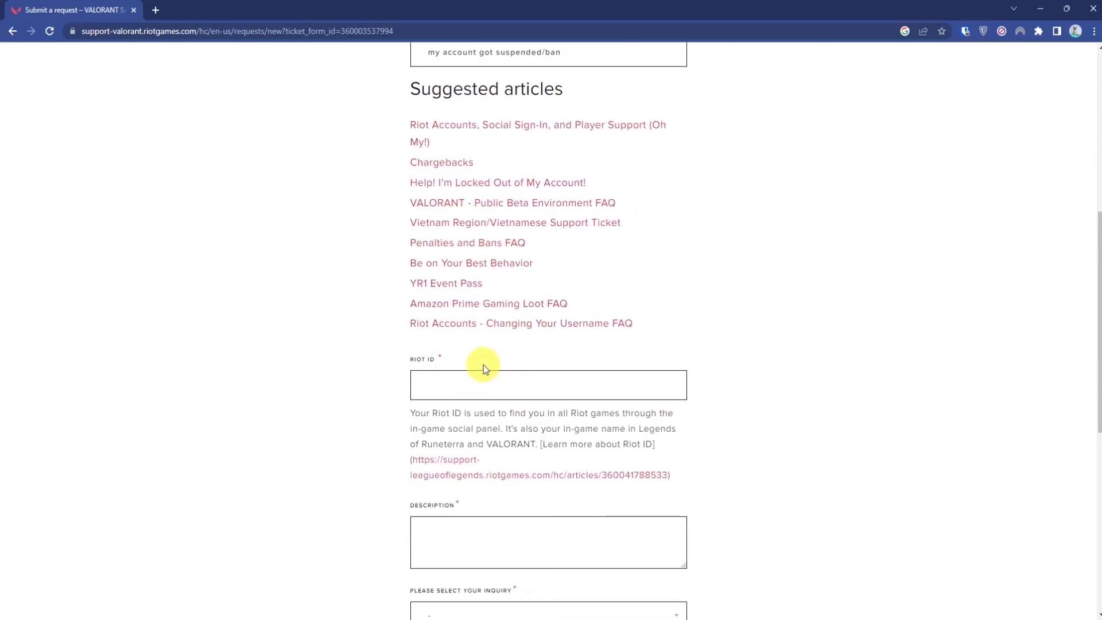
pyautogui.scroll(-1, 484, 369)
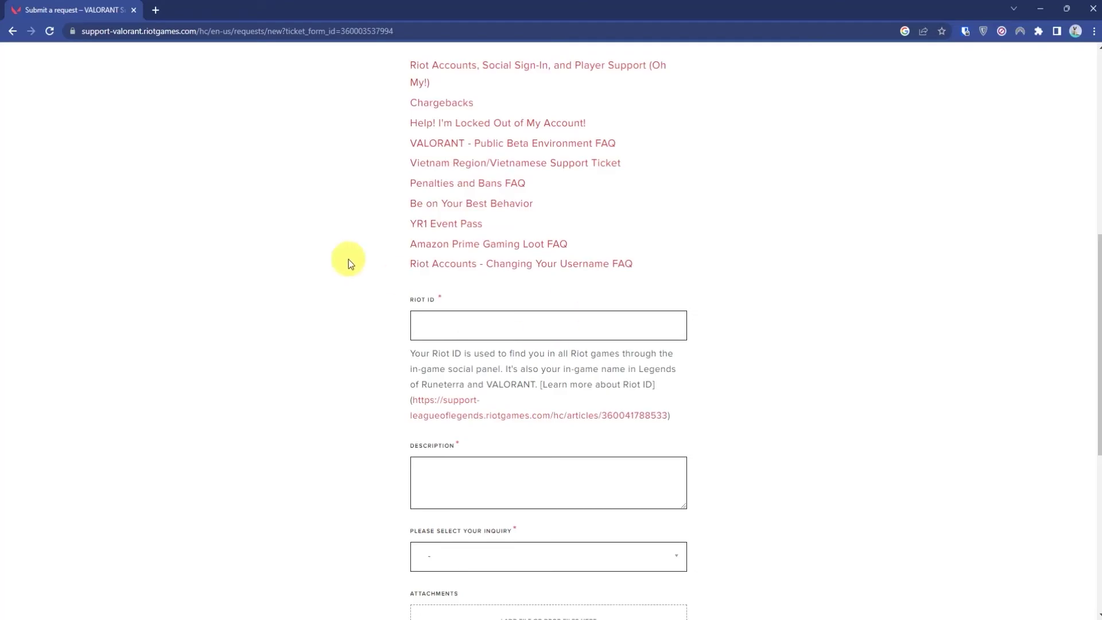
# - Go to Riot account settings from the VALORANT site and enter the emailed verification code
pyautogui.scroll(8, 348, 259)
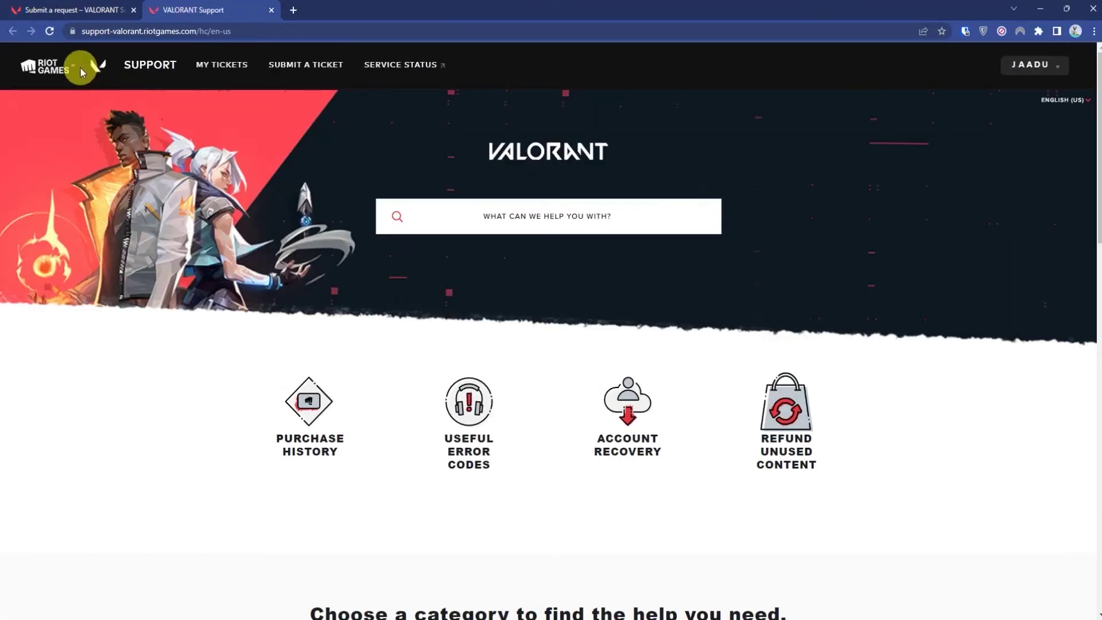
pyautogui.click(77, 68)
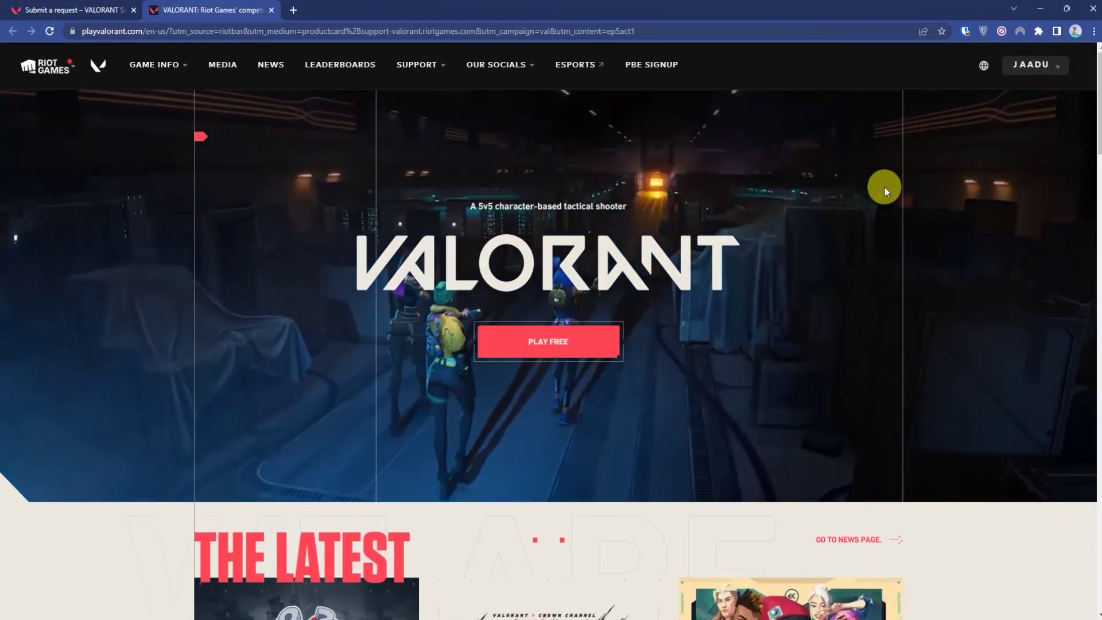
pyautogui.click(1032, 64)
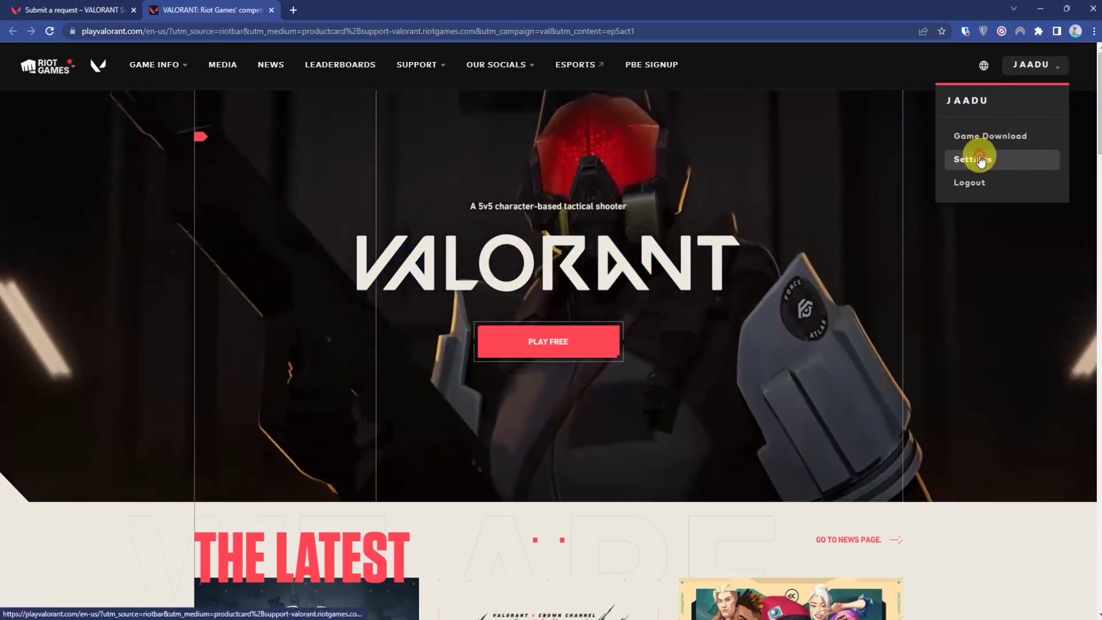
pyautogui.click(972, 160)
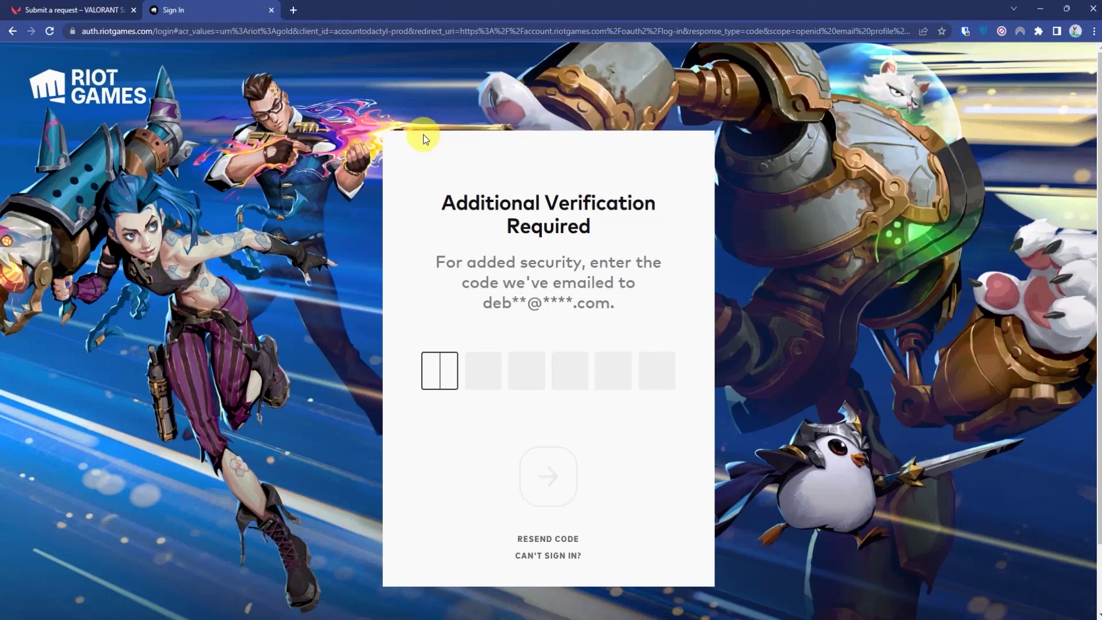
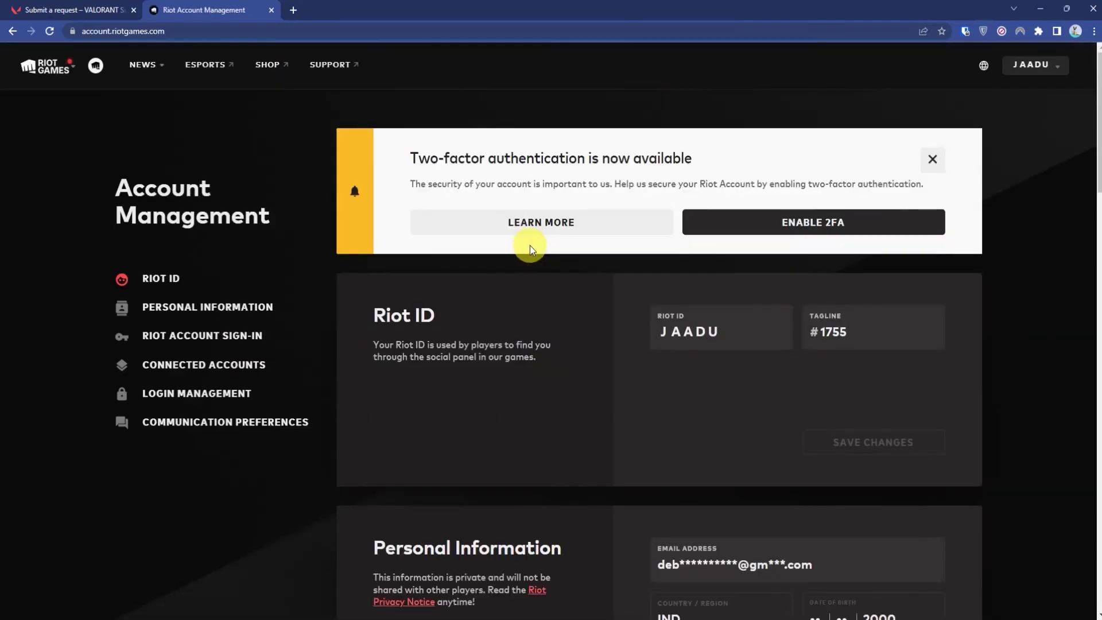
# - Dismiss the 2FA notice and paste the account name into the ticket's Riot ID field
pyautogui.click(930, 158)
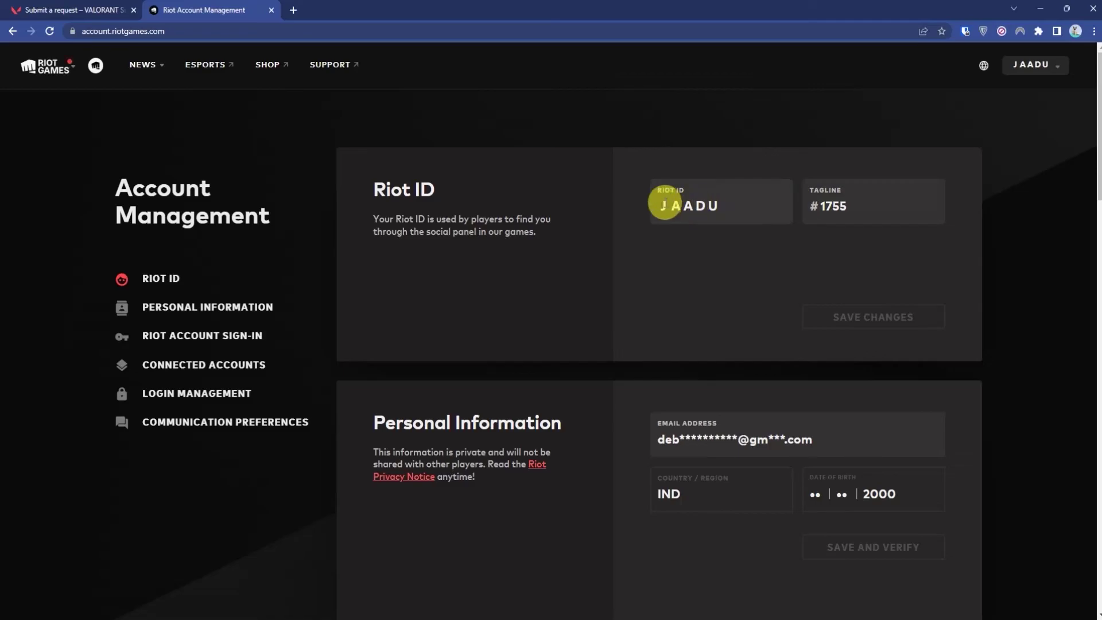
pyautogui.moveTo(664, 203); pyautogui.dragTo(870, 199)
pyautogui.hotkey('ctrl', 'c')
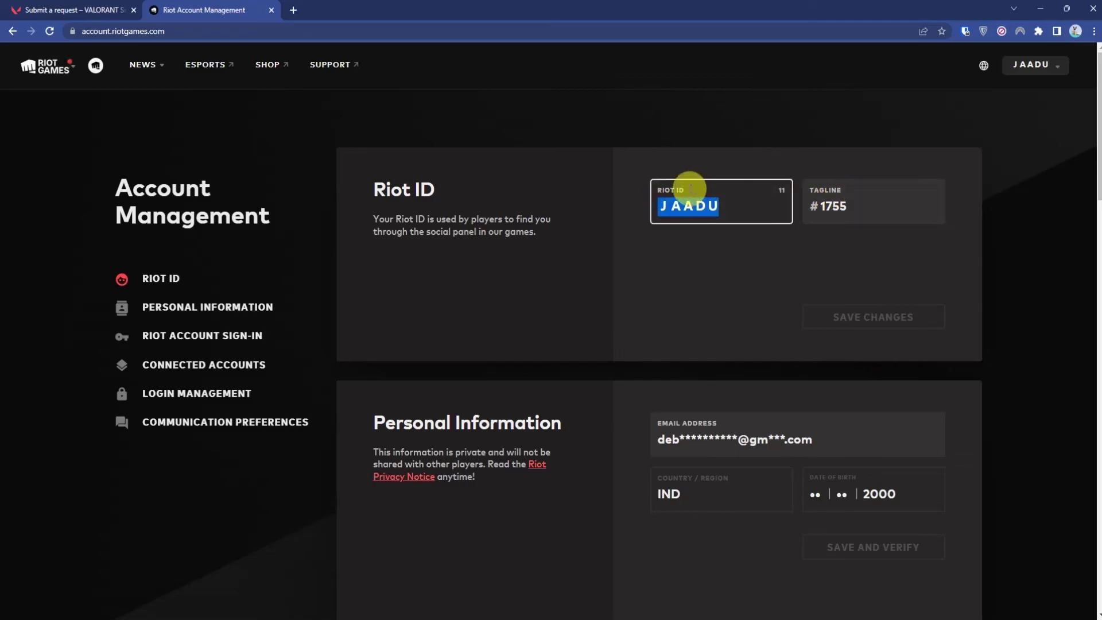
pyautogui.click(34, 9)
pyautogui.scroll(-4, 537, 278)
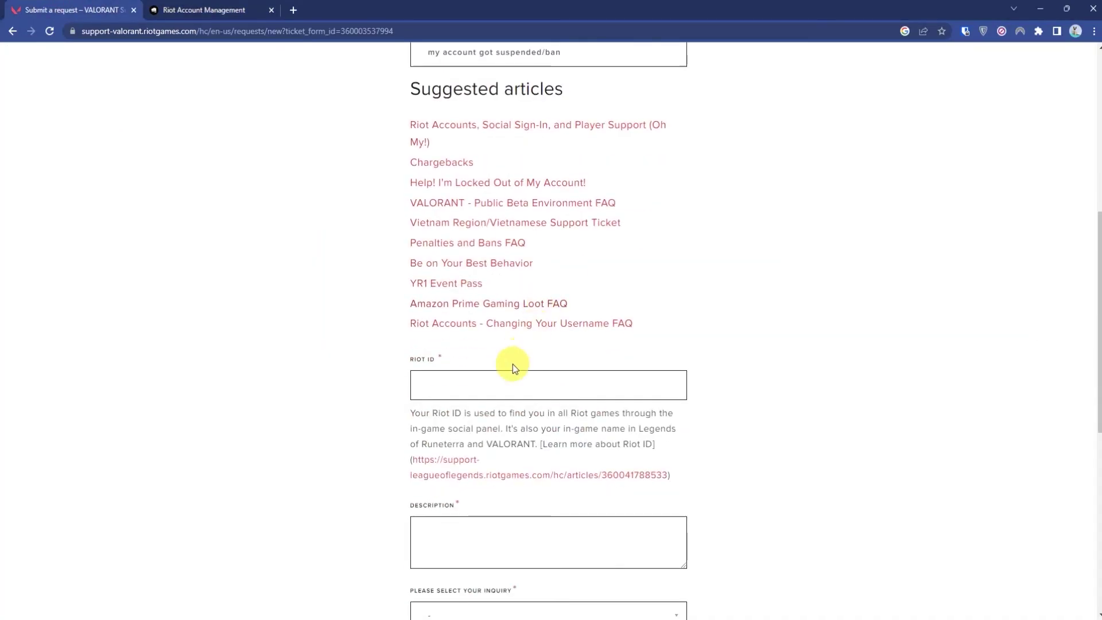
pyautogui.hotkey('ctrl', 'v')
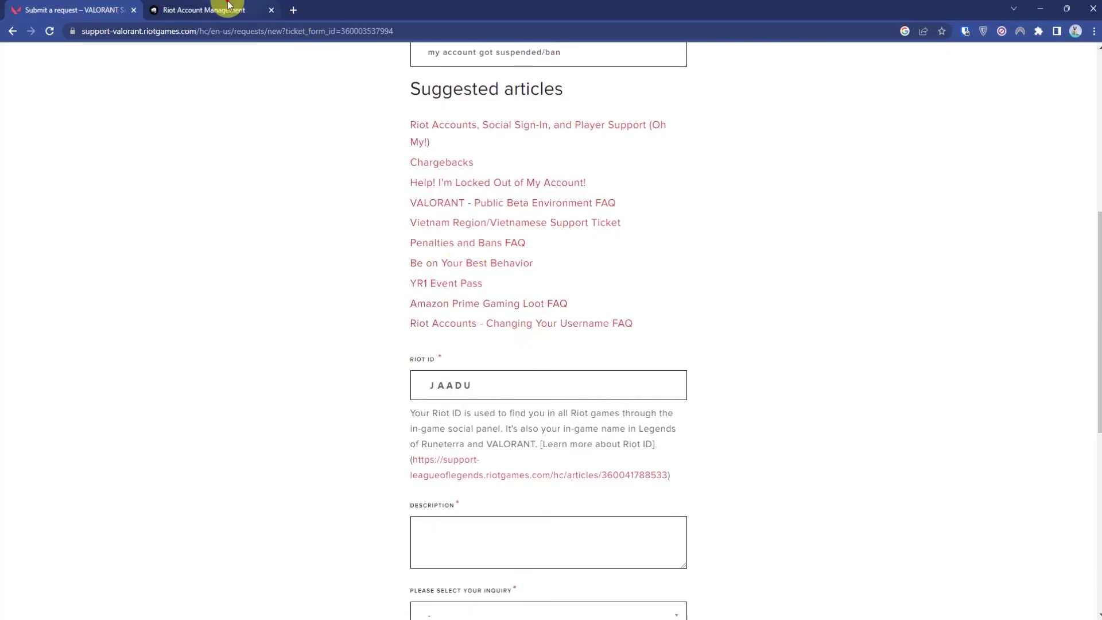
# - Copy the tagline from Account Management and add it after '#' in the Riot ID
pyautogui.click(241, 10)
pyautogui.moveTo(811, 205); pyautogui.dragTo(858, 206)
pyautogui.click(853, 204)
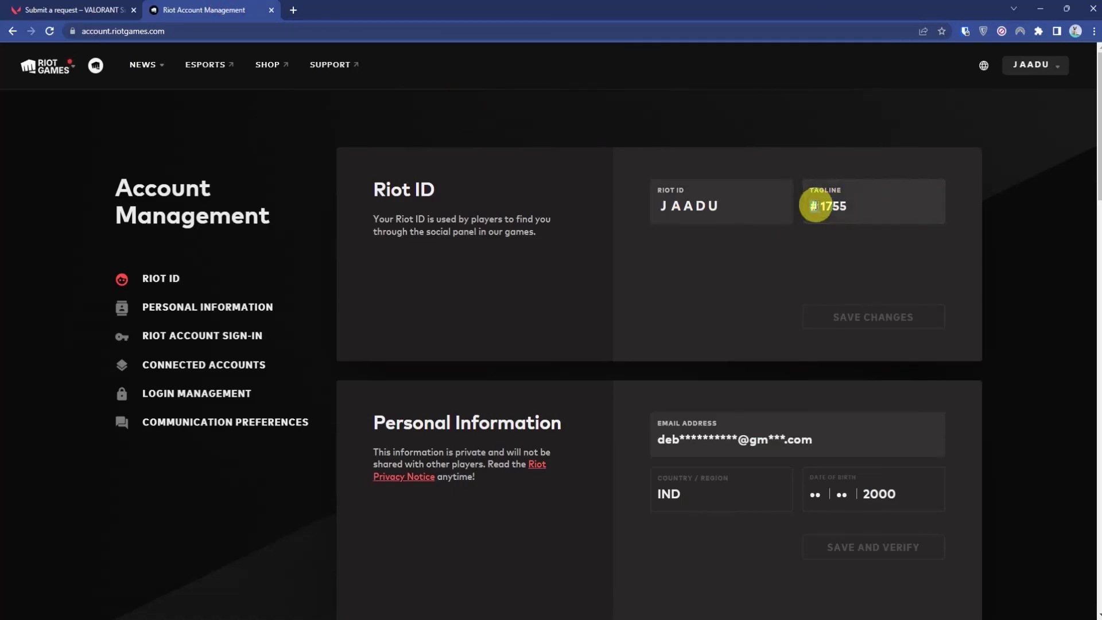
pyautogui.doubleClick(821, 205)
pyautogui.hotkey('ctrl', 'c')
pyautogui.hotkey('ctrl', 'shift', 'Tab')
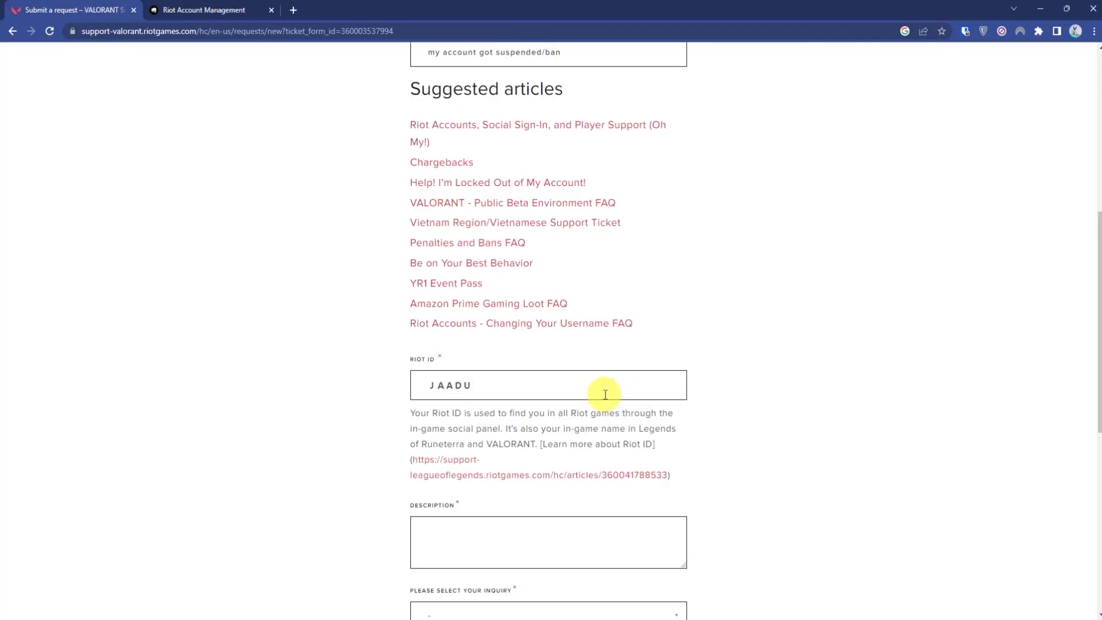
pyautogui.write('#')
pyautogui.hotkey('ctrl', 'v')
pyautogui.scroll(-2, 713, 366)
# - Paste the account recovery appeal message into the ticket description
pyautogui.click(478, 415)
pyautogui.write('Dear Valorant, My account got suspended/banned please help me to get back my account.')
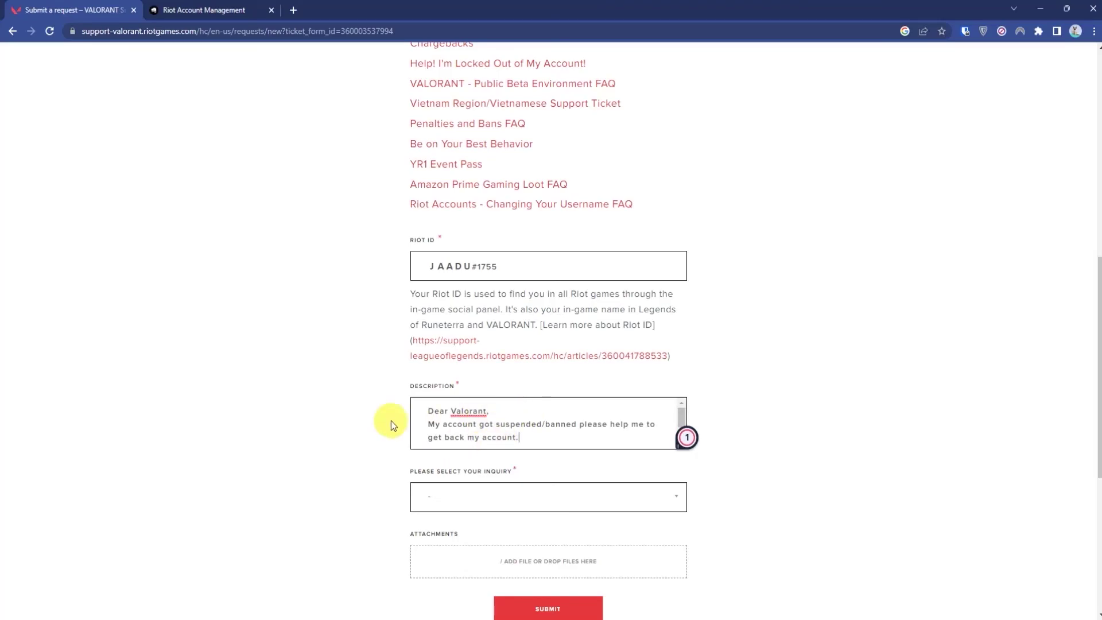
pyautogui.moveTo(462, 412)
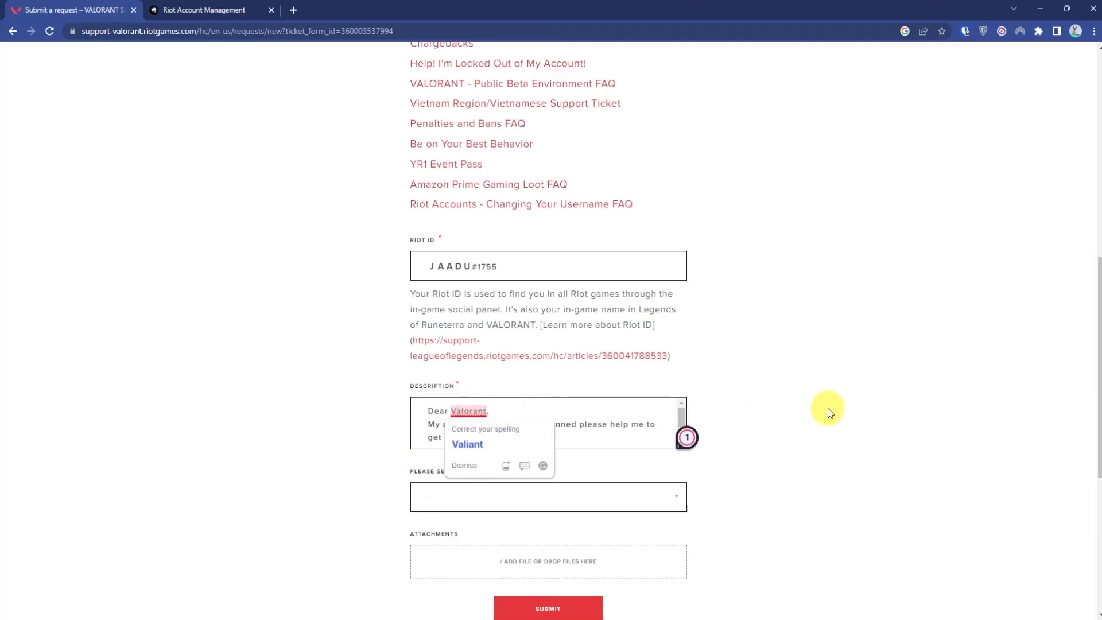
pyautogui.scroll(-2, 827, 408)
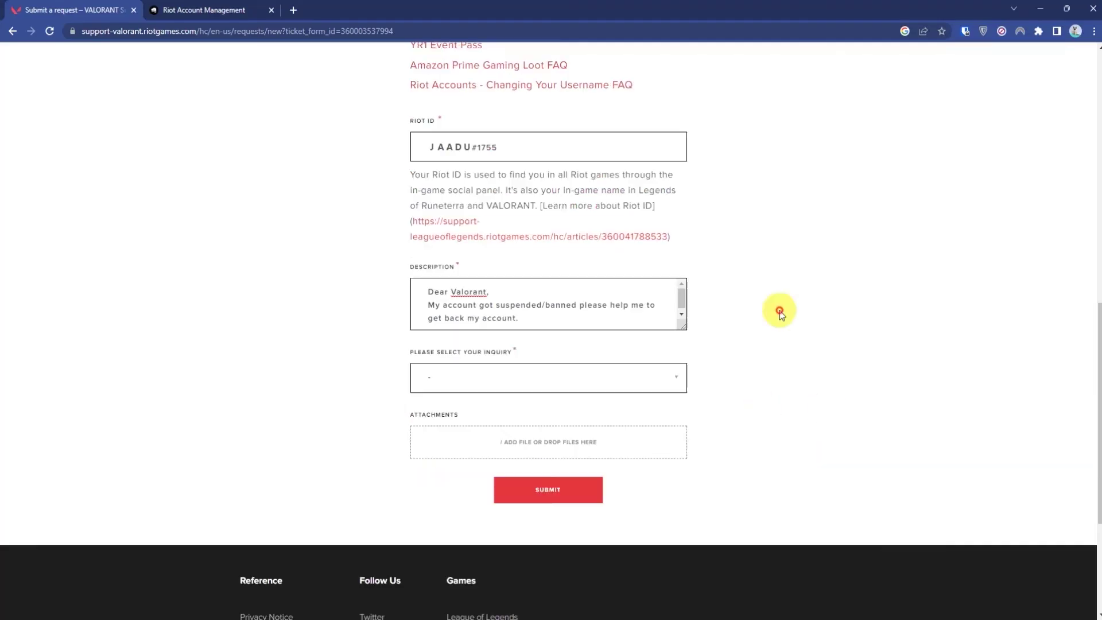
# - Set inquiry to Discuss Game Bans, penalty duration to 1-7 Days, and suspension reason to Unsure
pyautogui.click(527, 378)
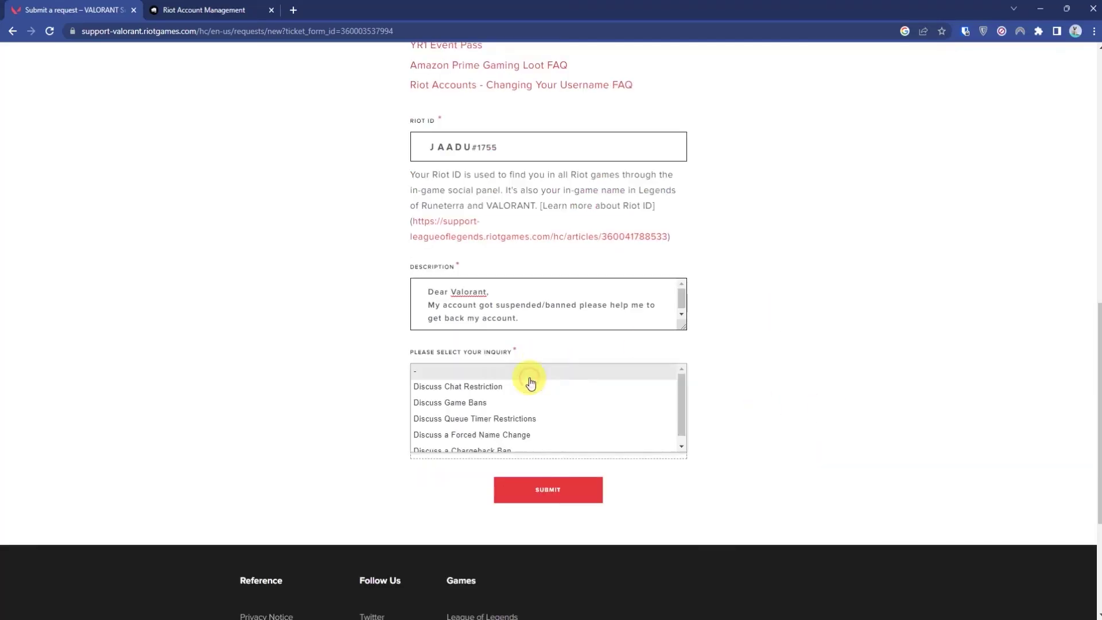
pyautogui.click(482, 403)
pyautogui.scroll(-1, 769, 385)
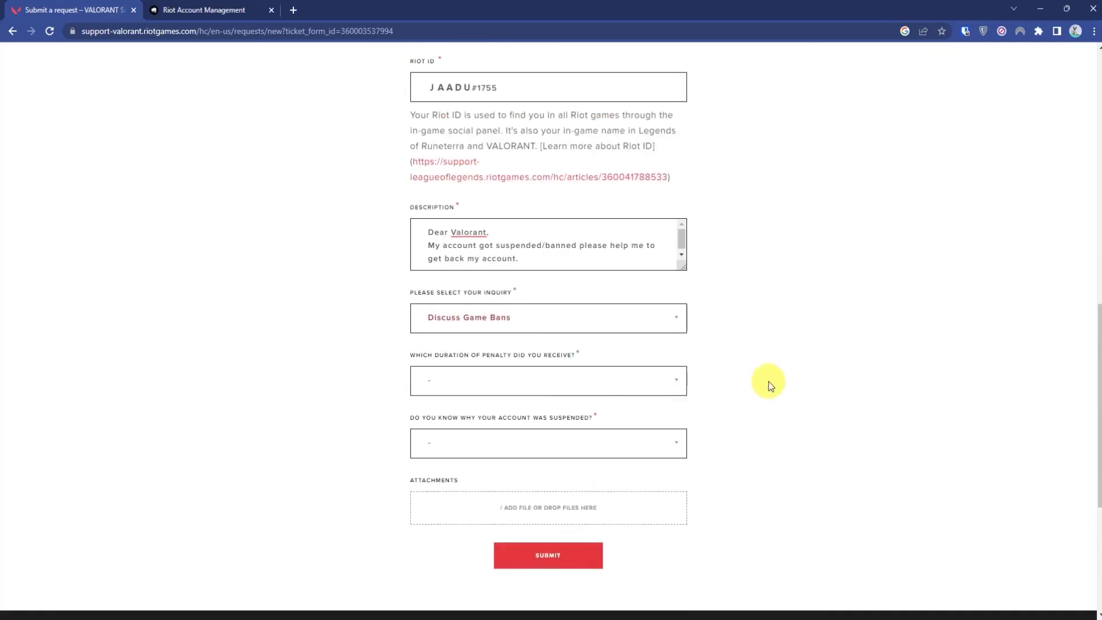
pyautogui.click(673, 392)
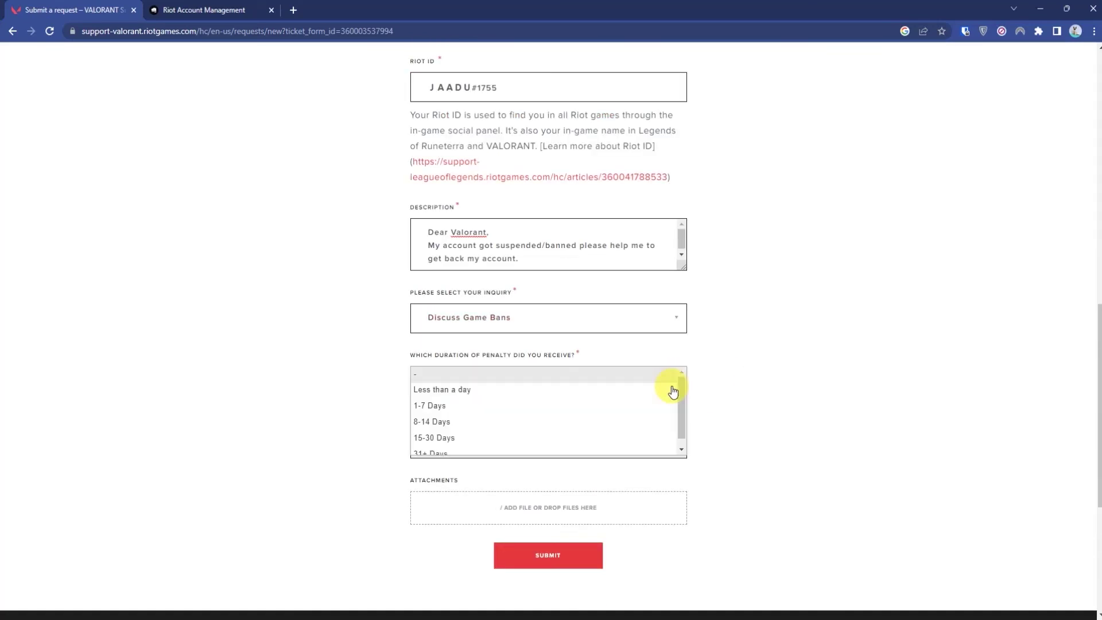
pyautogui.click(653, 418)
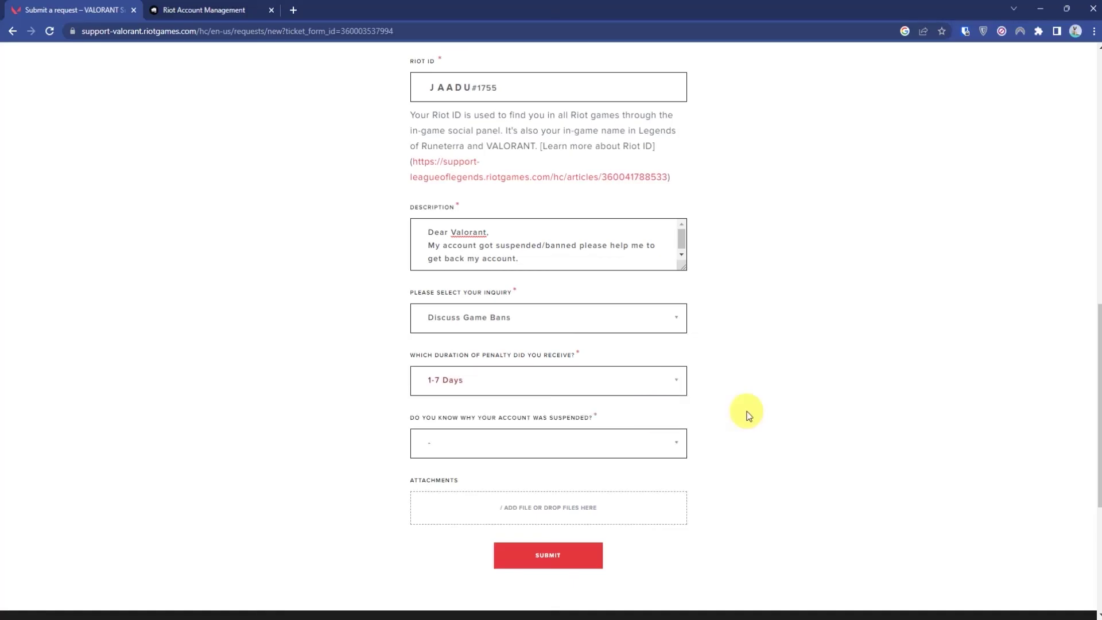
pyautogui.click(544, 443)
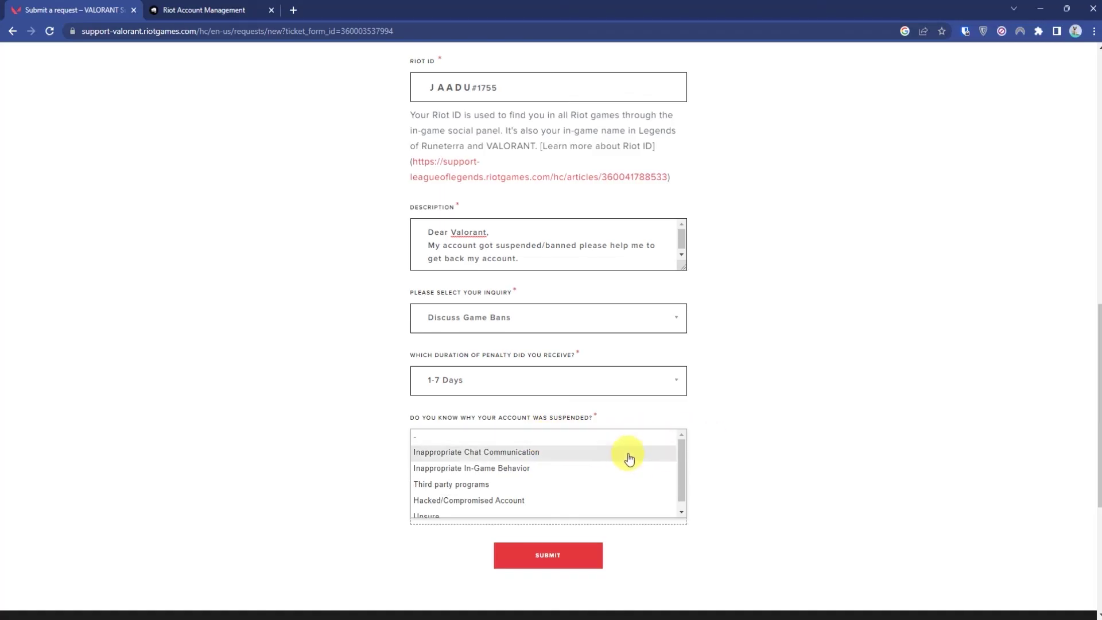
pyautogui.click(450, 509)
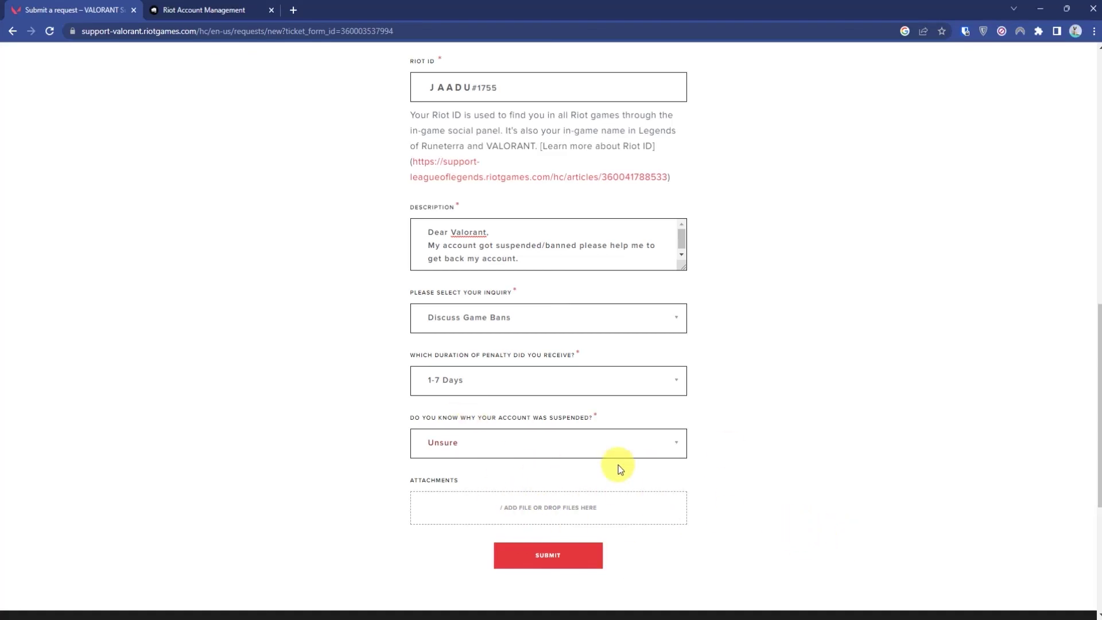
# - Submit the appeal ticket and open the full My Tickets list in a new tab
pyautogui.click(539, 554)
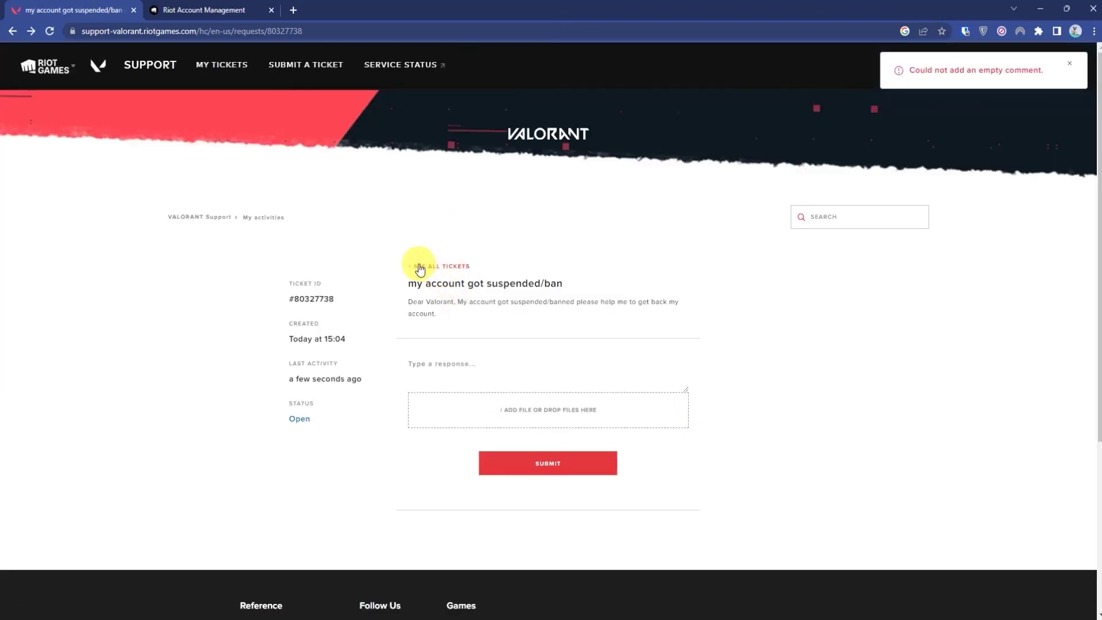
pyautogui.middleClick(427, 268)
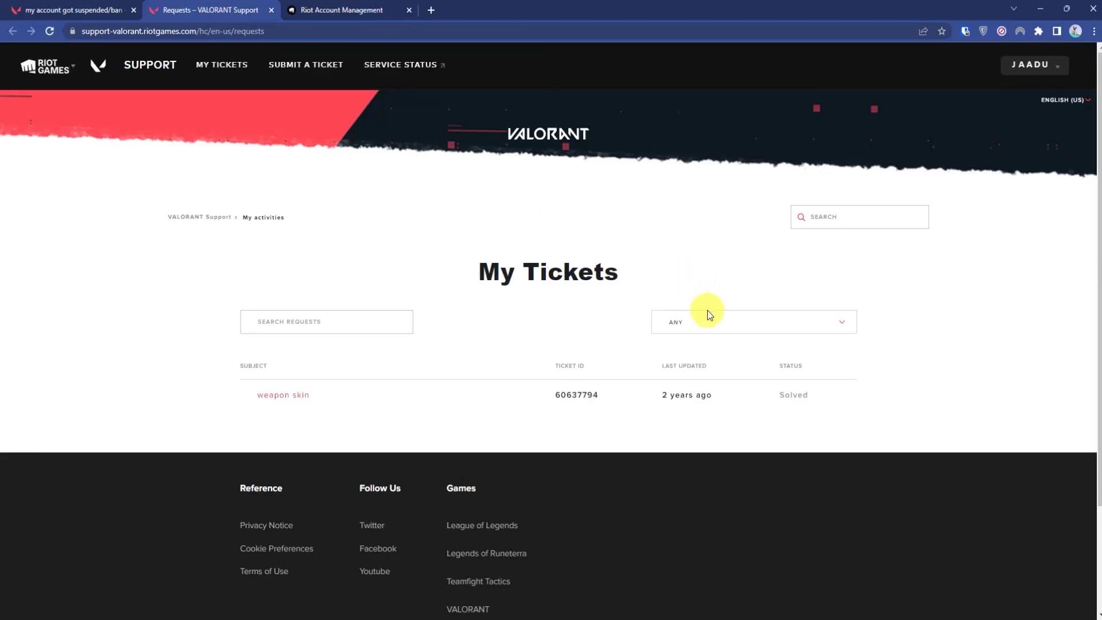
# - Filter My Tickets by status to show only OPEN tickets
pyautogui.click(708, 321)
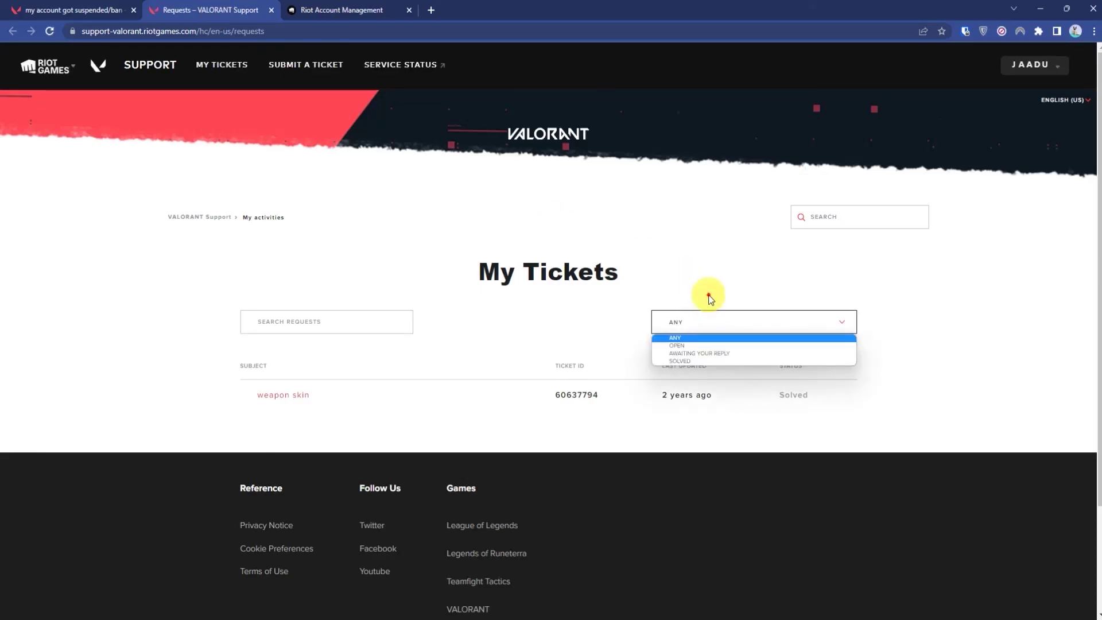
pyautogui.click(707, 328)
pyautogui.click(709, 320)
pyautogui.click(703, 345)
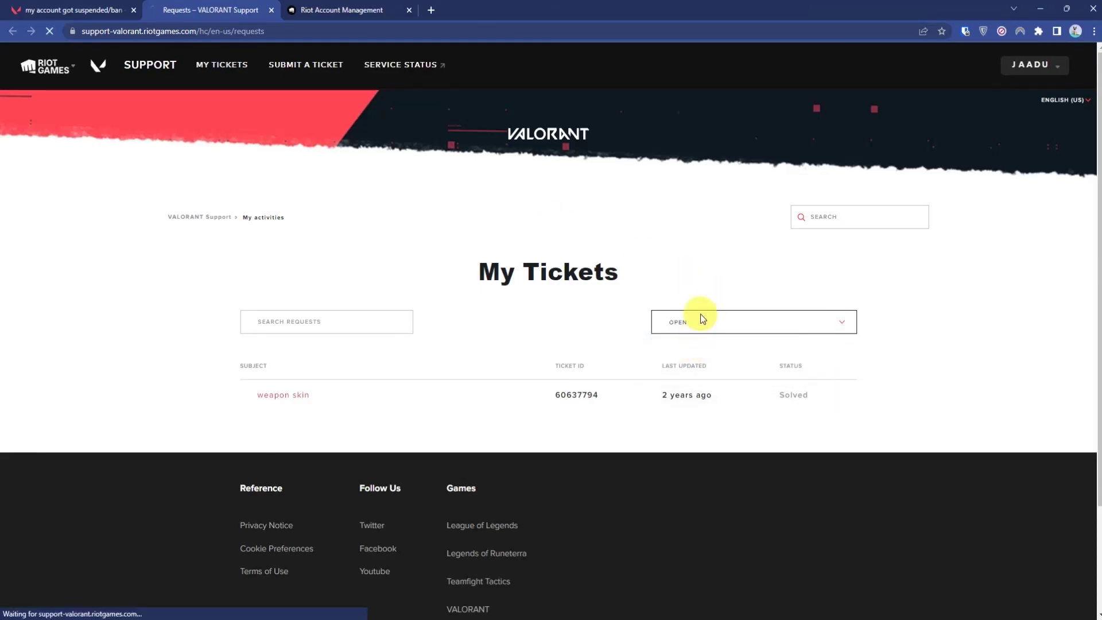